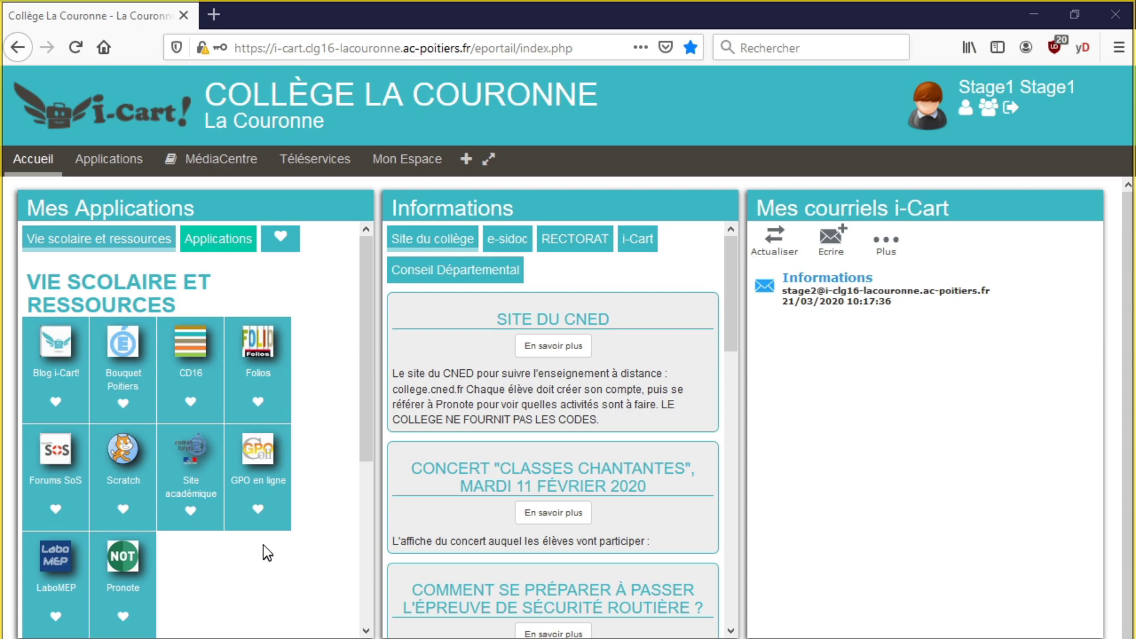
- Open Roundcube from the portal's Applications group and display the "Informations" email from stage2 in full view
left_click(222, 243)
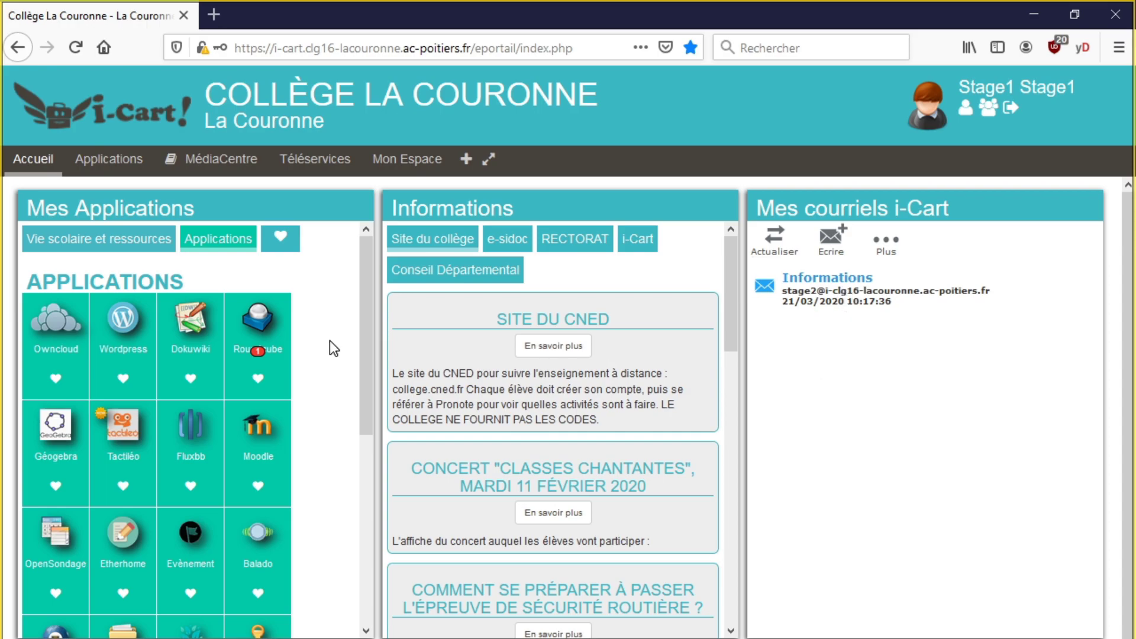
left_click(258, 331)
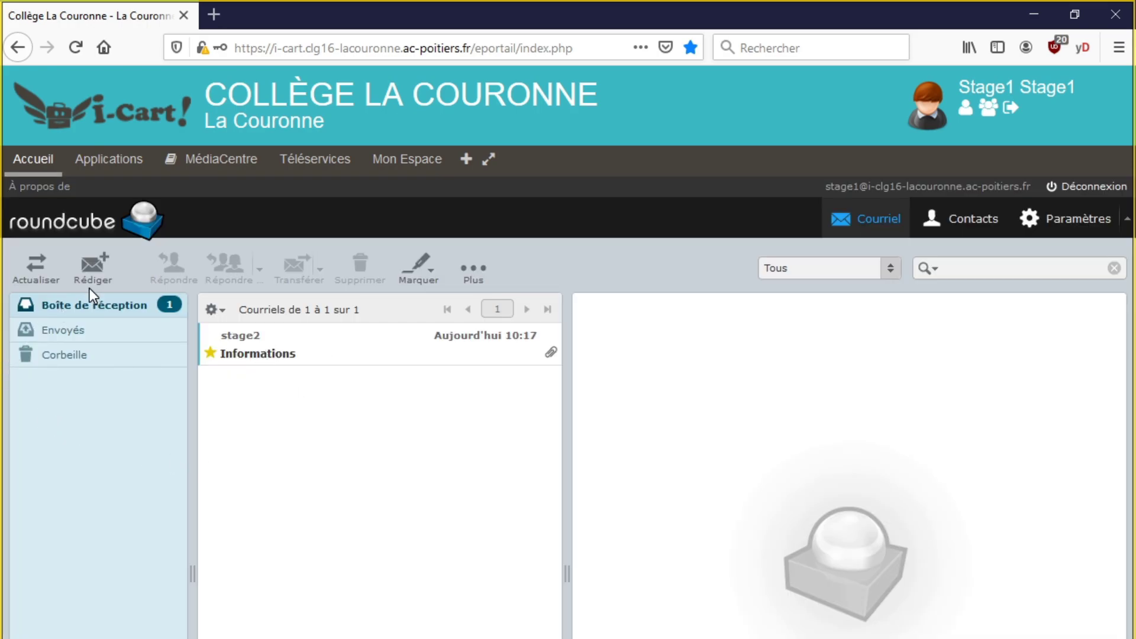
left_click(271, 352)
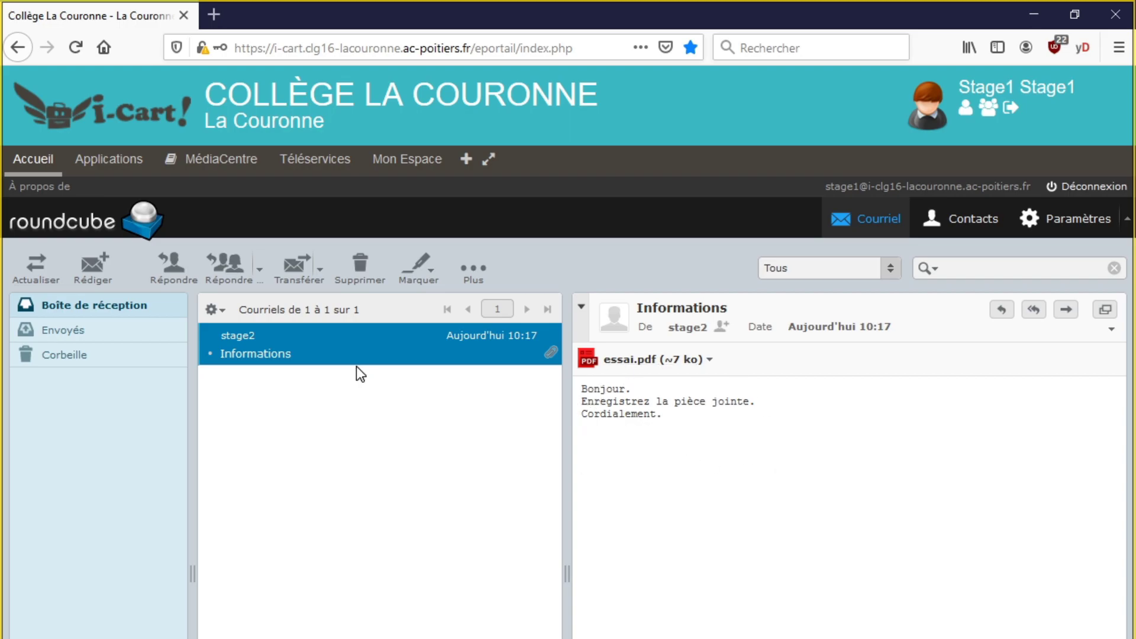
double_click(314, 350)
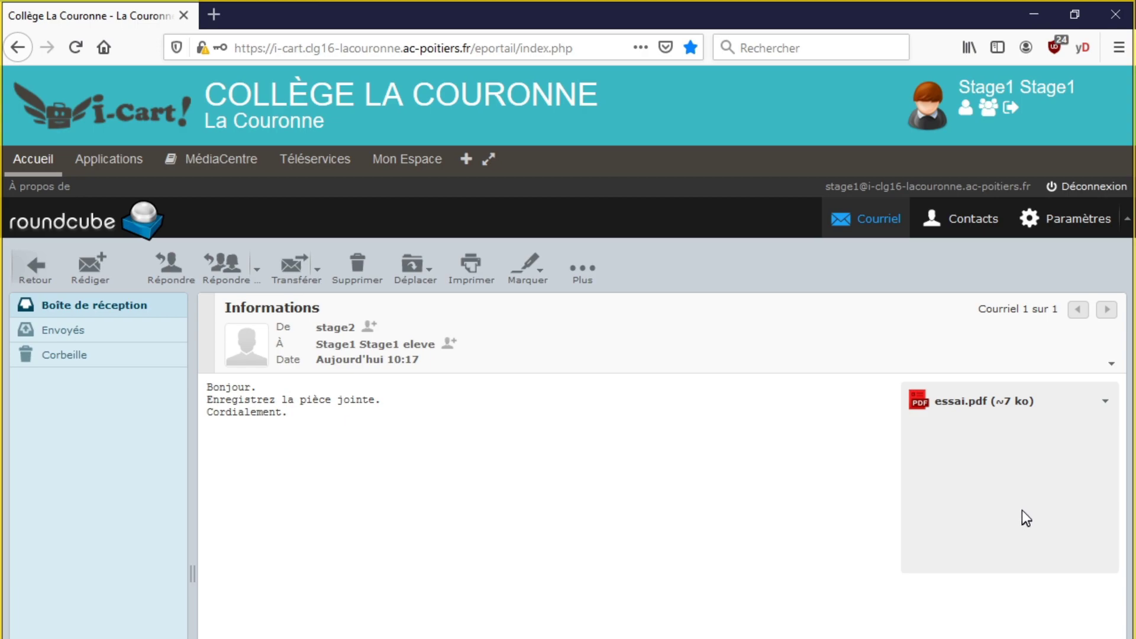
- Preview the attachment essai.pdf, close the preview, and download the attachment by saving the file to the computer
left_click(981, 402)
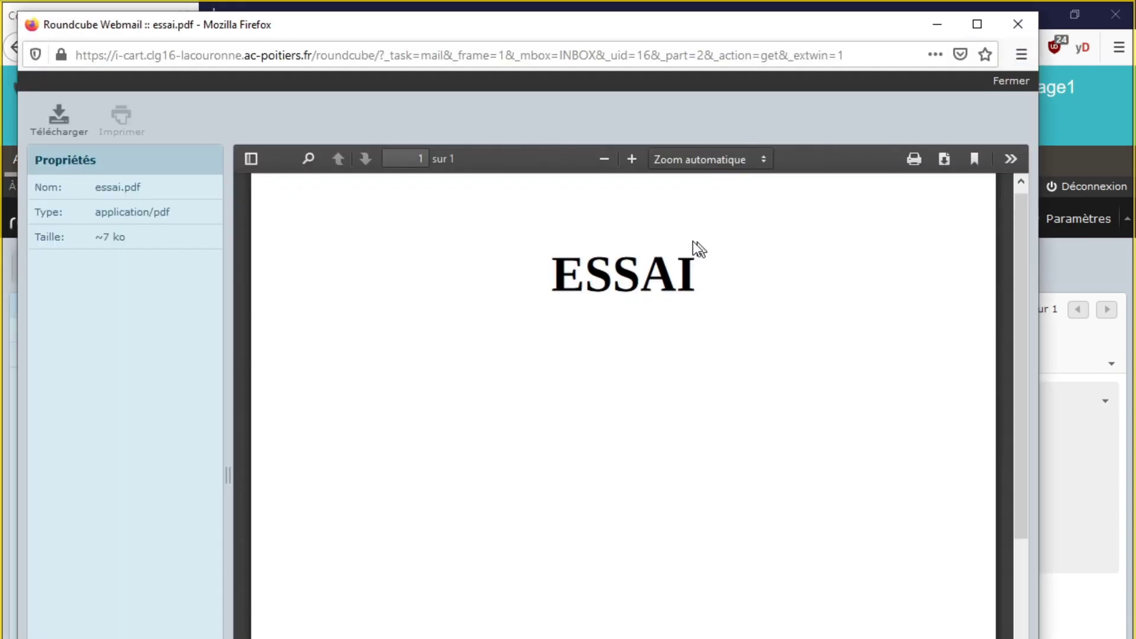
left_click(1017, 24)
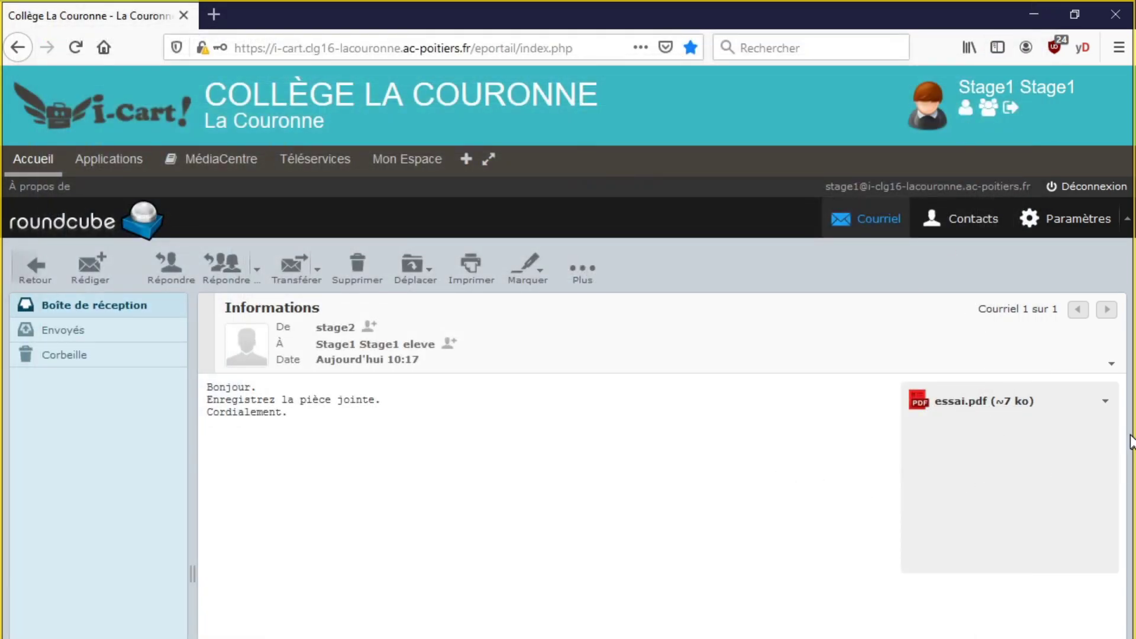
left_click(1107, 403)
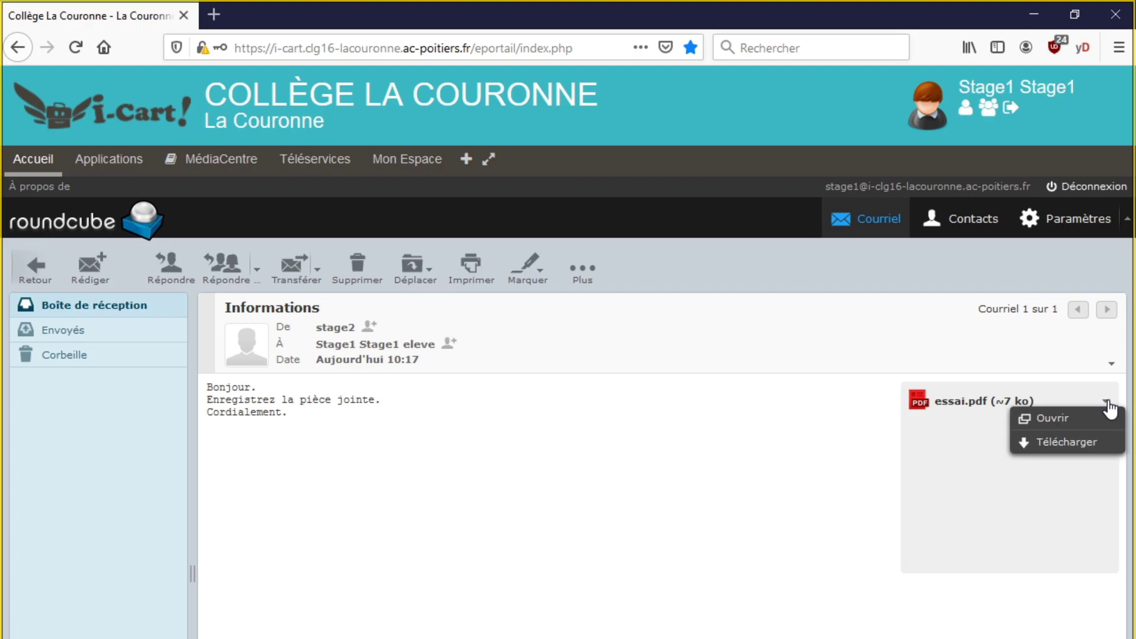
left_click(1069, 445)
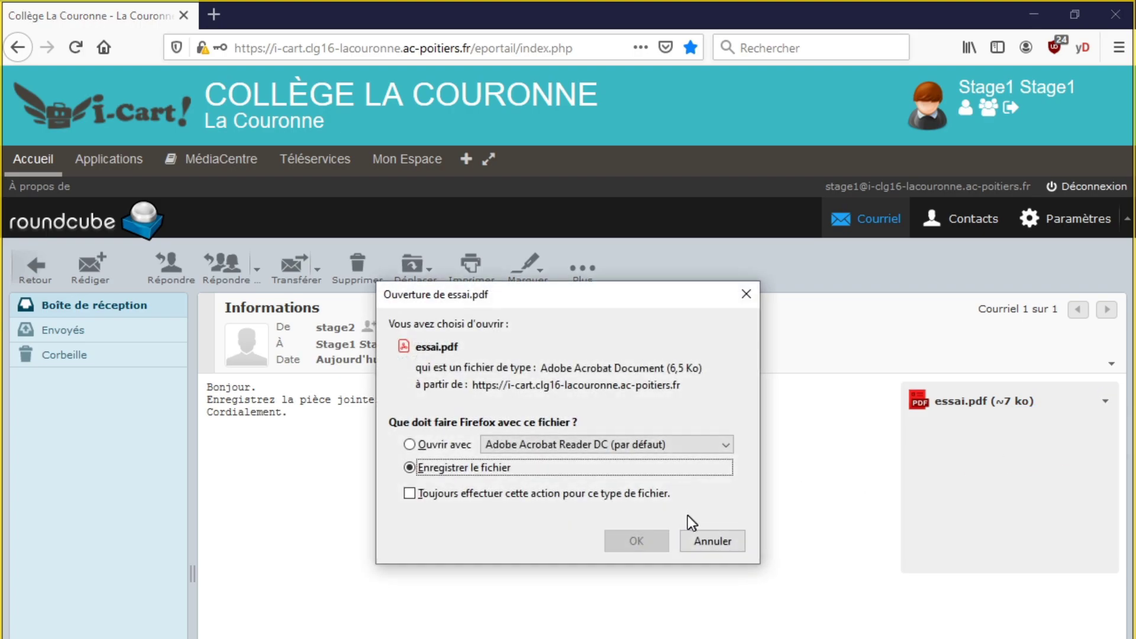
left_click(658, 540)
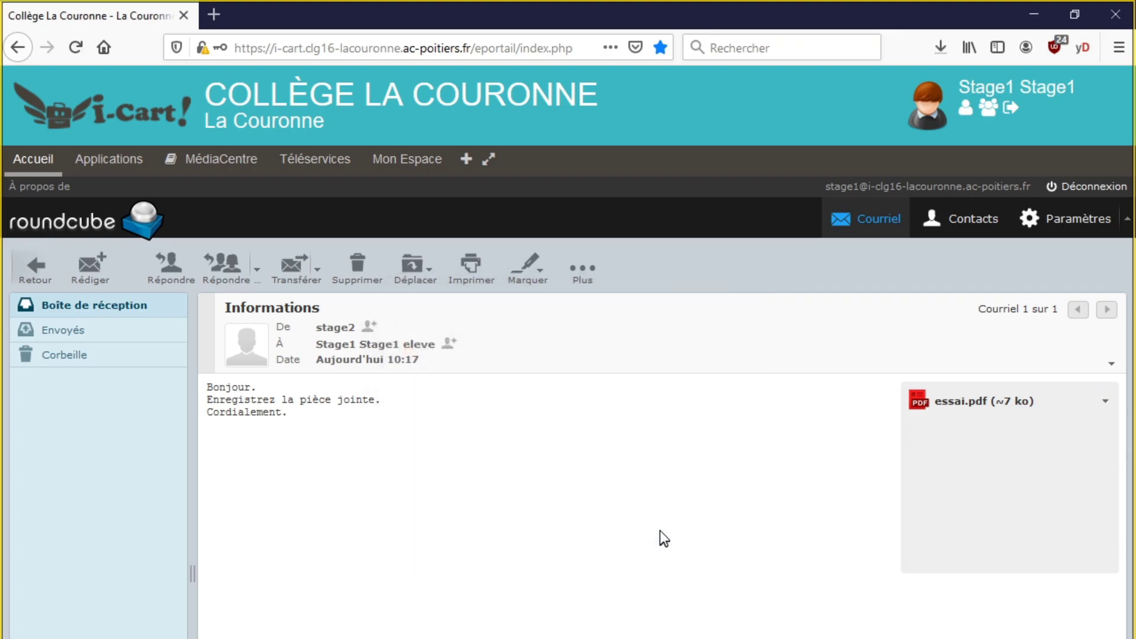
- Check essai.pdf in the browser's download list and return to the inbox message list
left_click(942, 47)
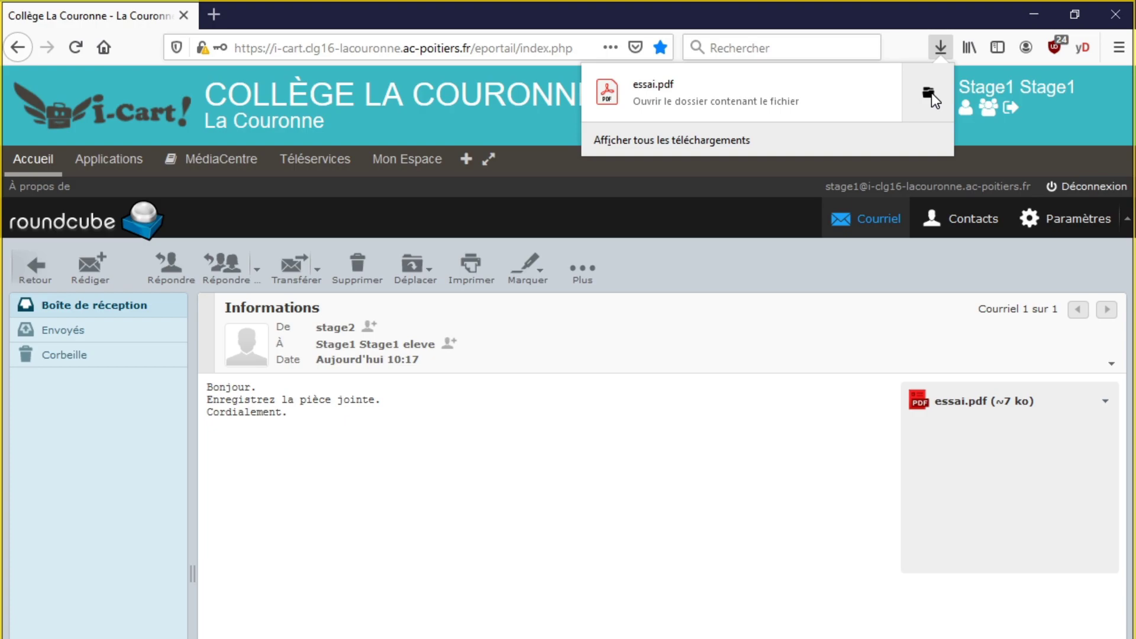
left_click(758, 466)
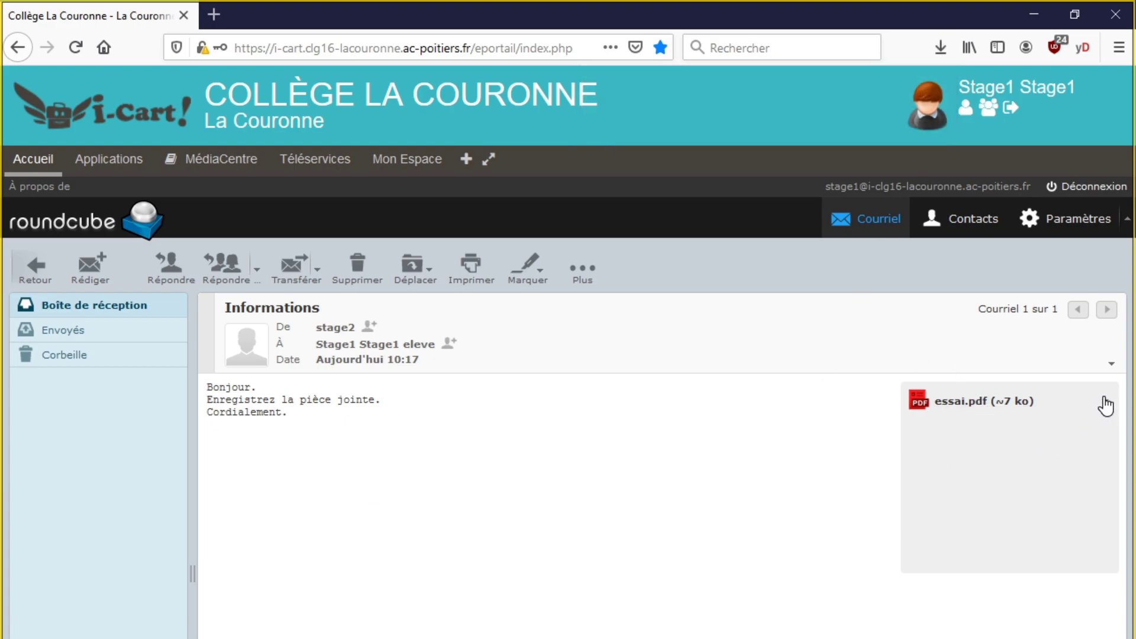
left_click(33, 273)
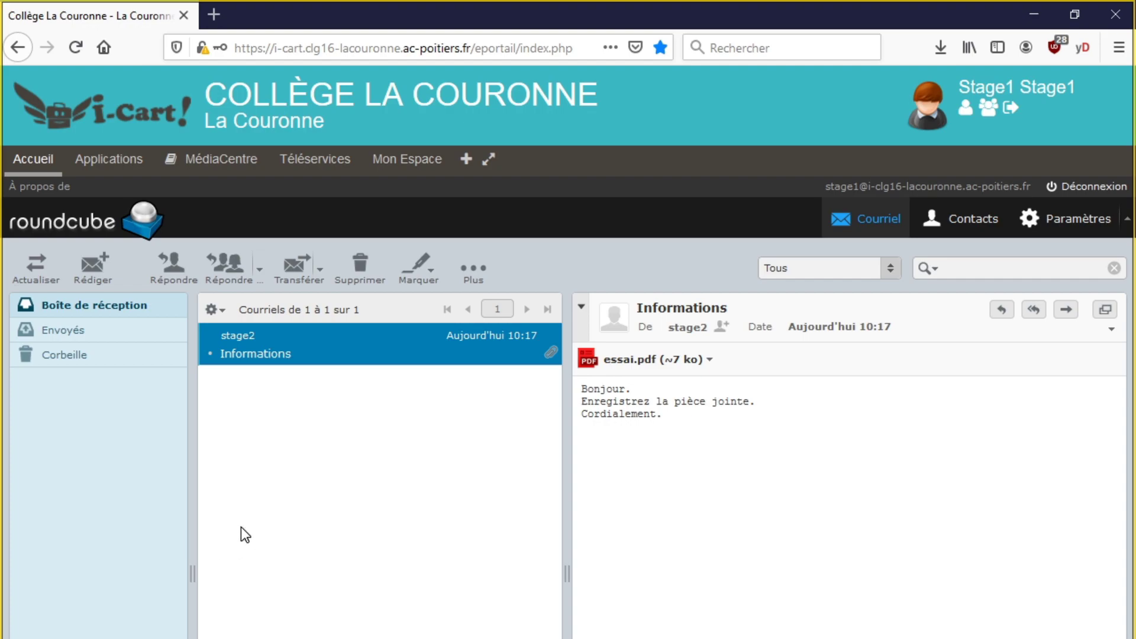
- Start composing a new message with the subject "Essai"
left_click(95, 283)
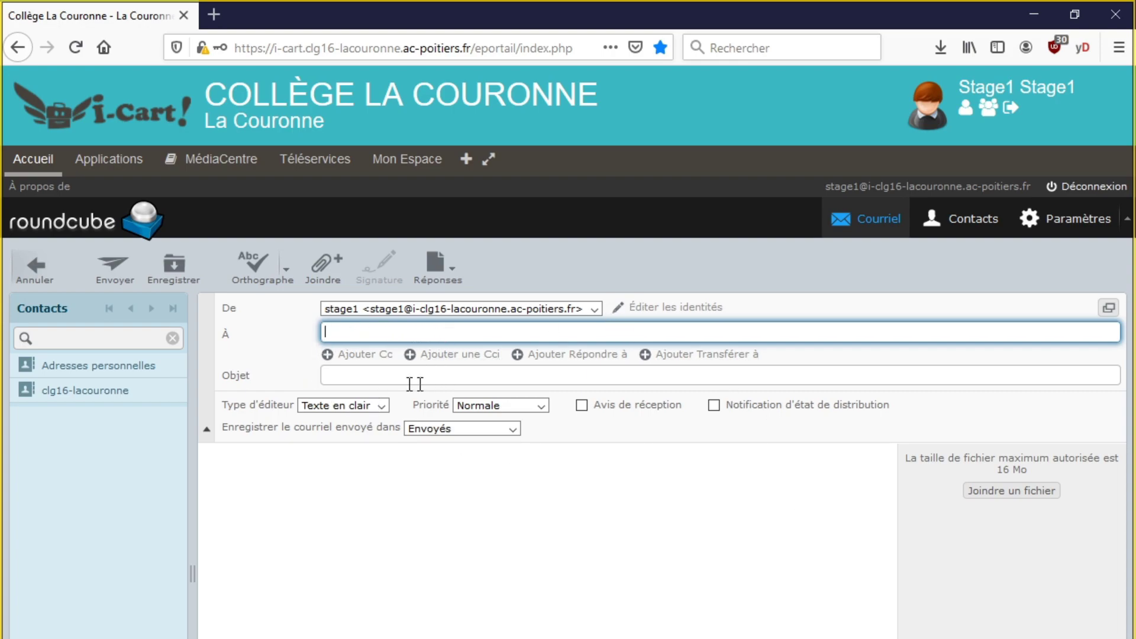
left_click(396, 375)
type("Essai")
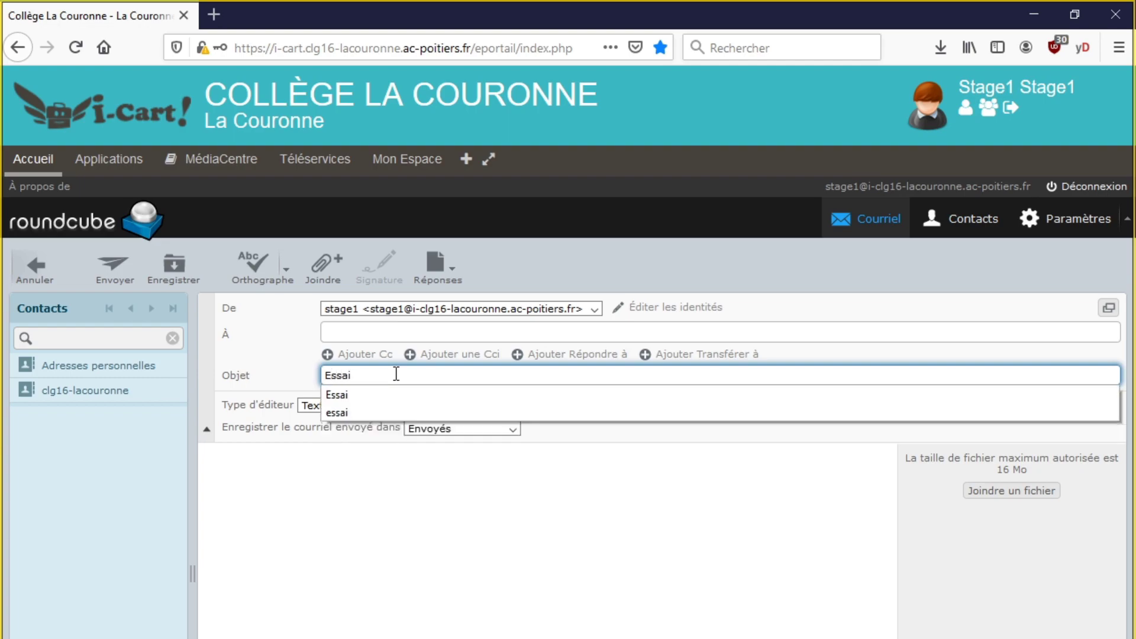
left_click(367, 394)
- Write the message body on three lines: "Bonjour,", "ceci est un essai." and "Cordialement."
left_click(291, 538)
type("B")
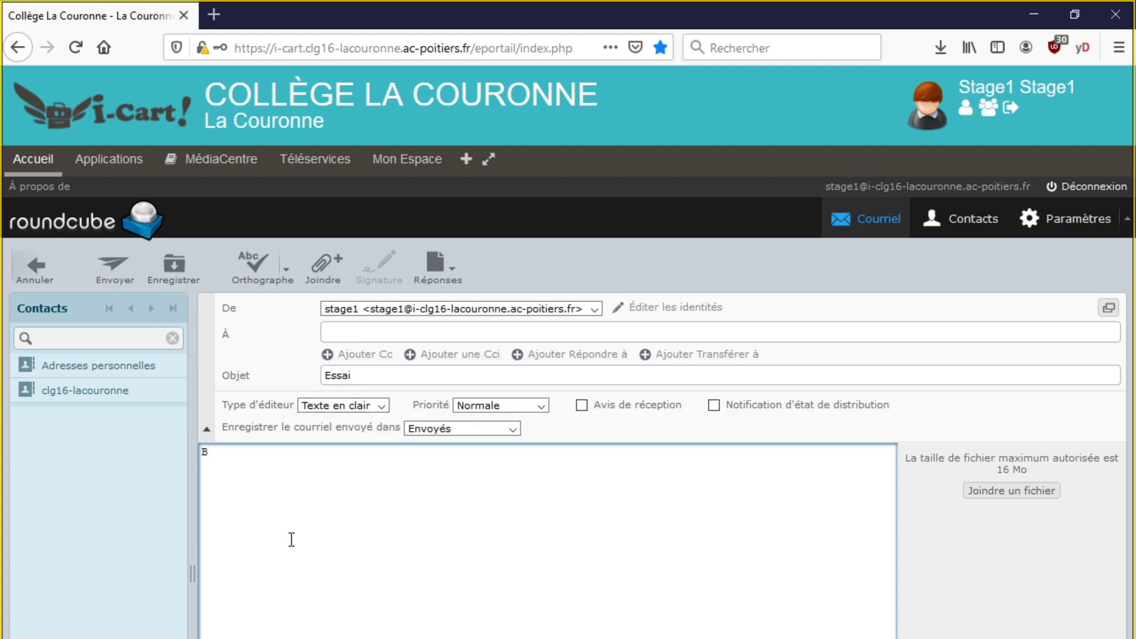
type("onjour,")
key("Return")
type("ceci est un essai.")
key("Return")
type("C")
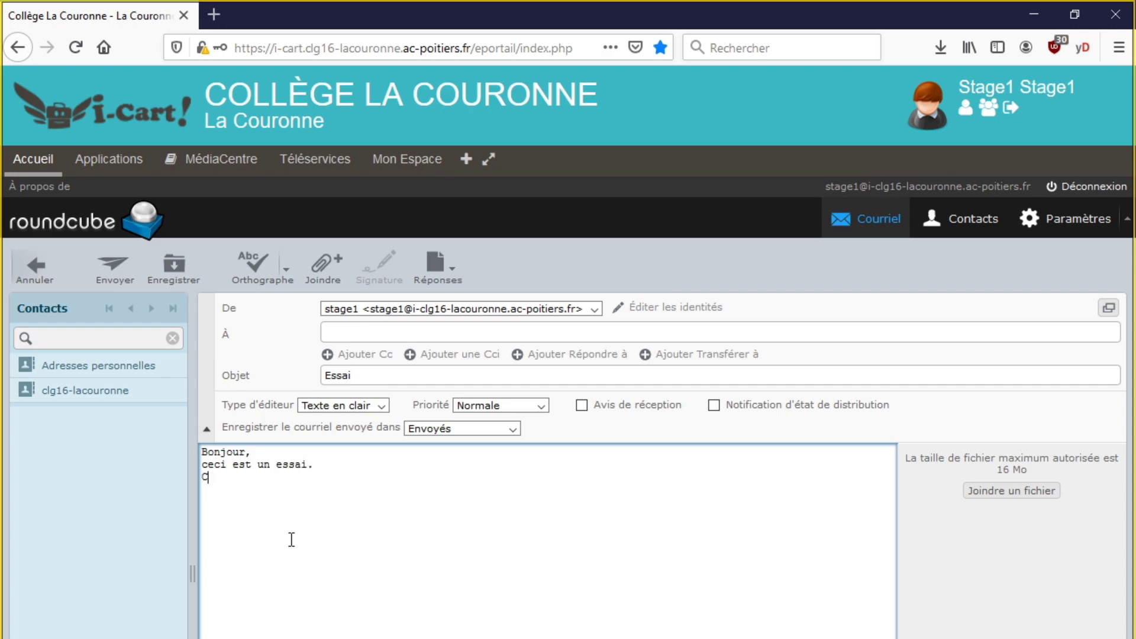
type("ordialement.")
- Address the message to the stage2 student account using the suggested contacts
left_click(385, 332)
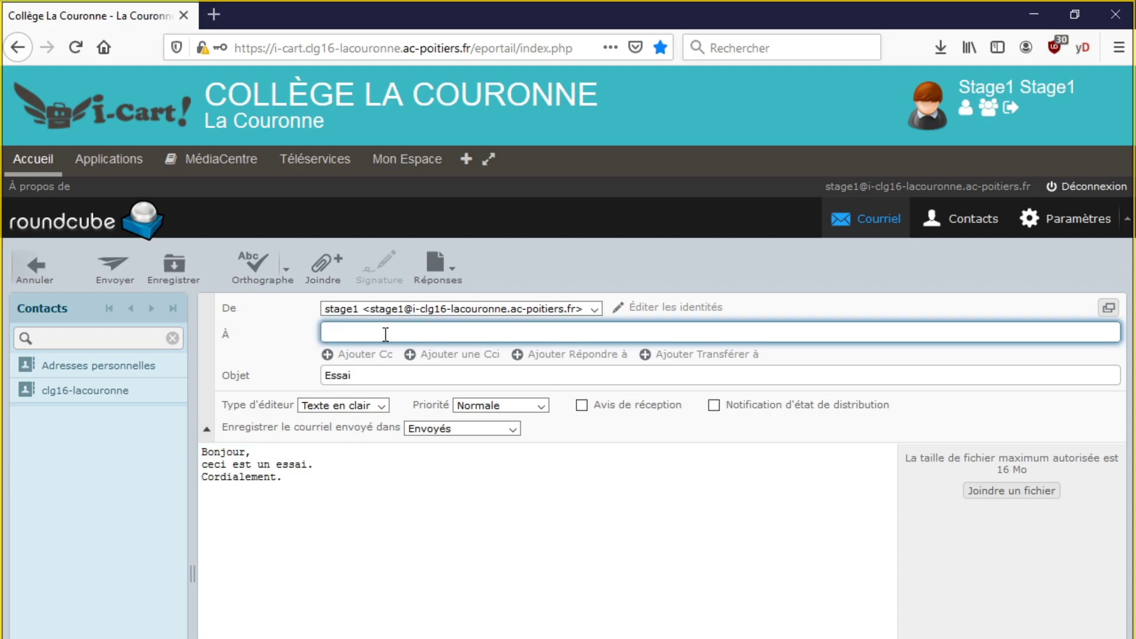
type("stage")
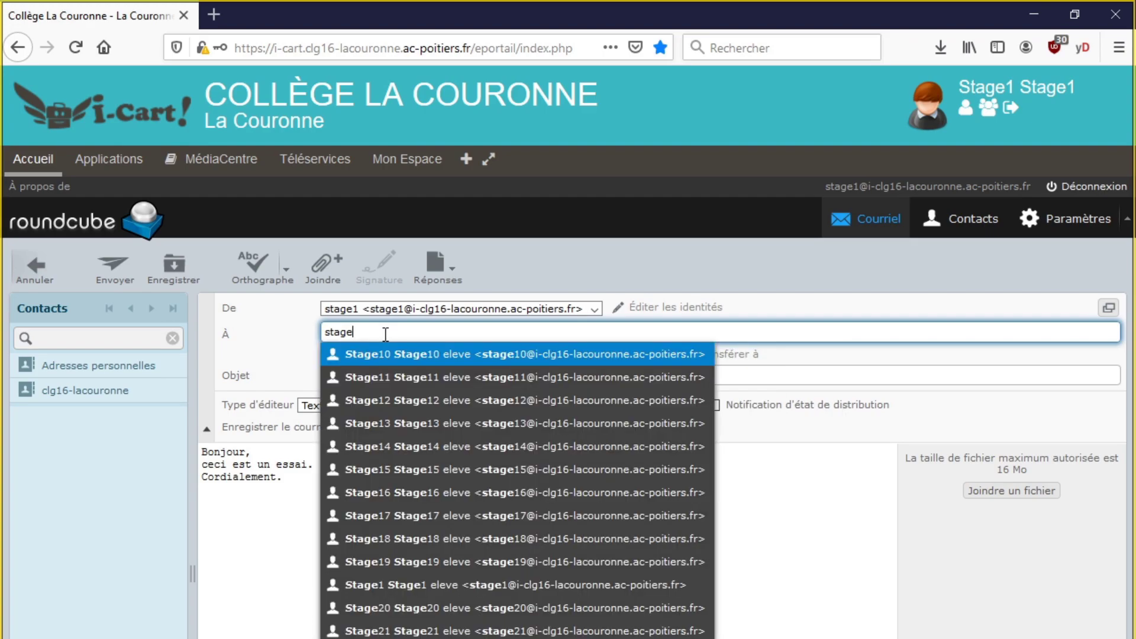
type("2")
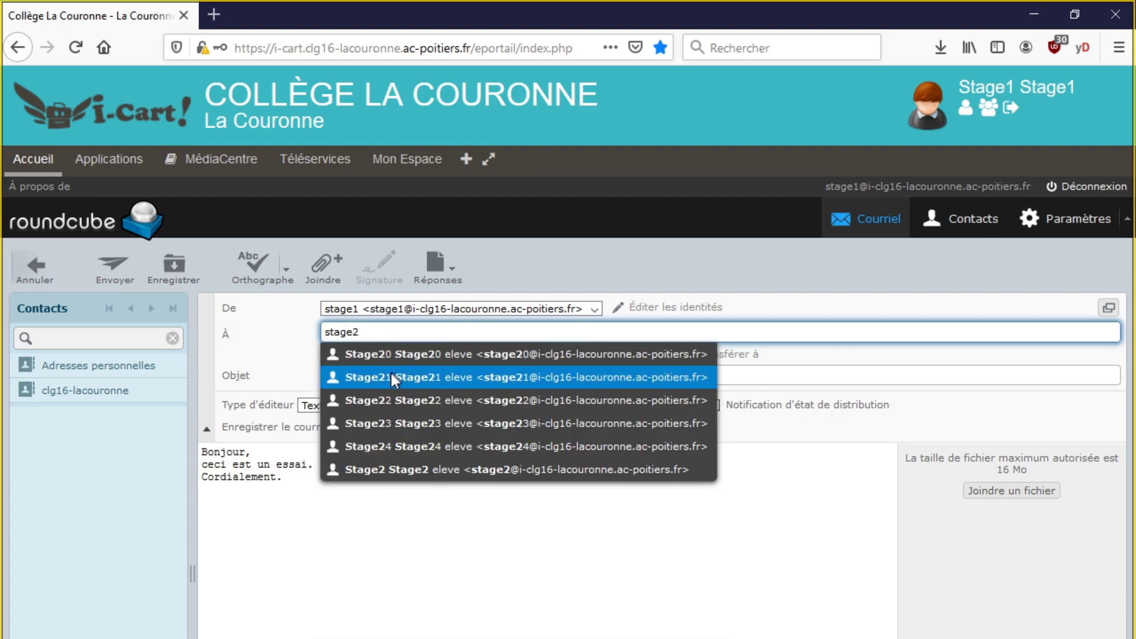
left_click(382, 471)
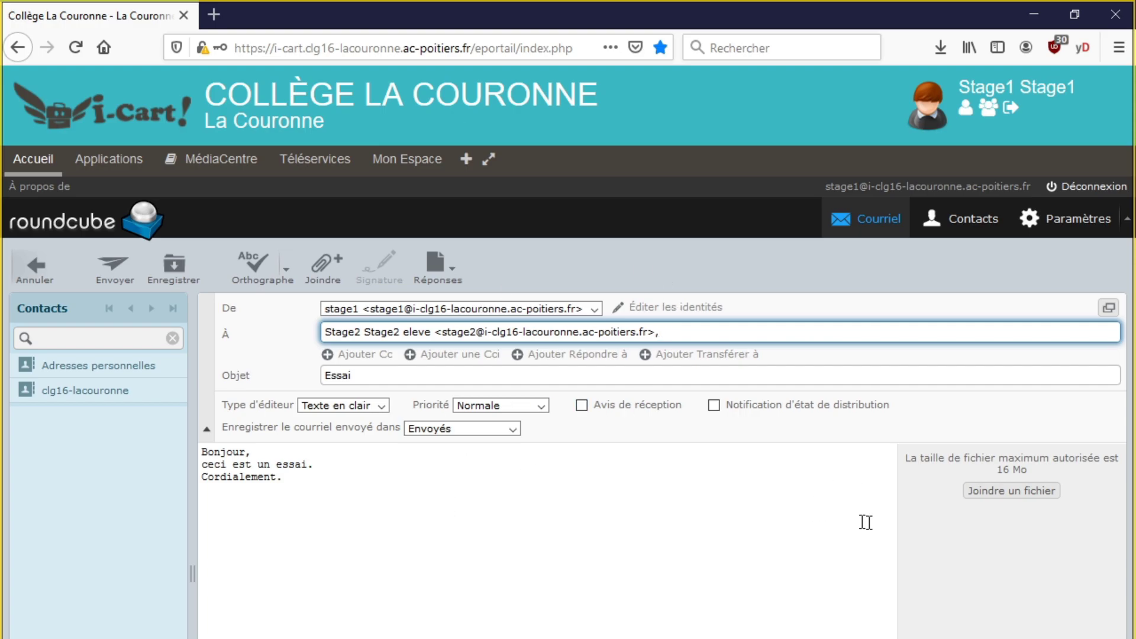
- Attach the file "essai 1.pdf" from Nouveau dossier on the Bureau to the message
left_click(1034, 499)
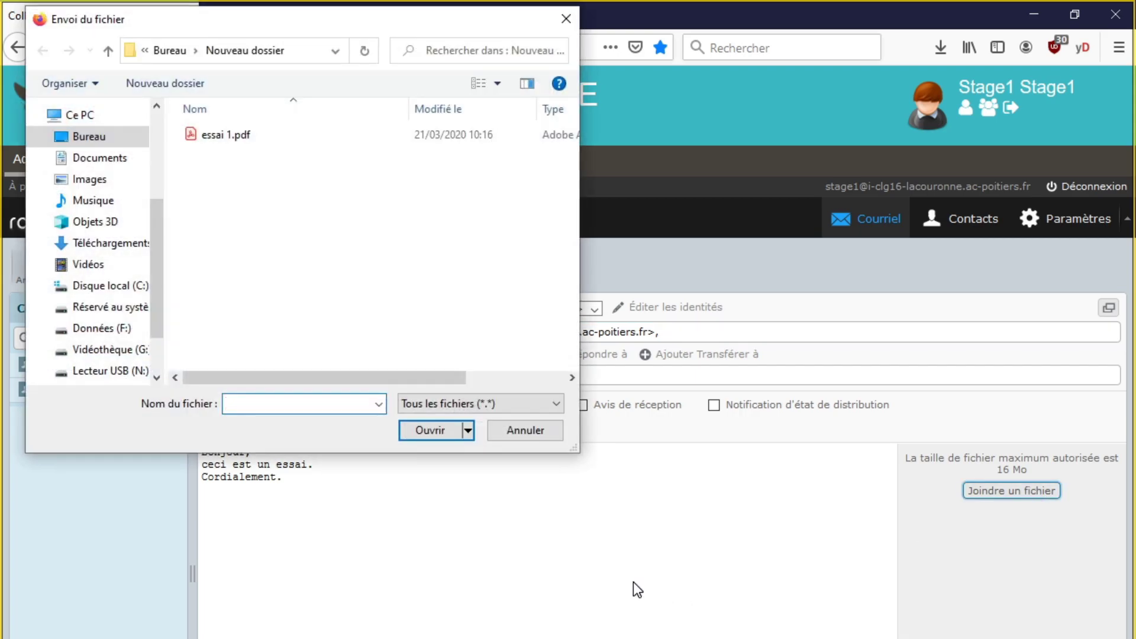
left_click(215, 140)
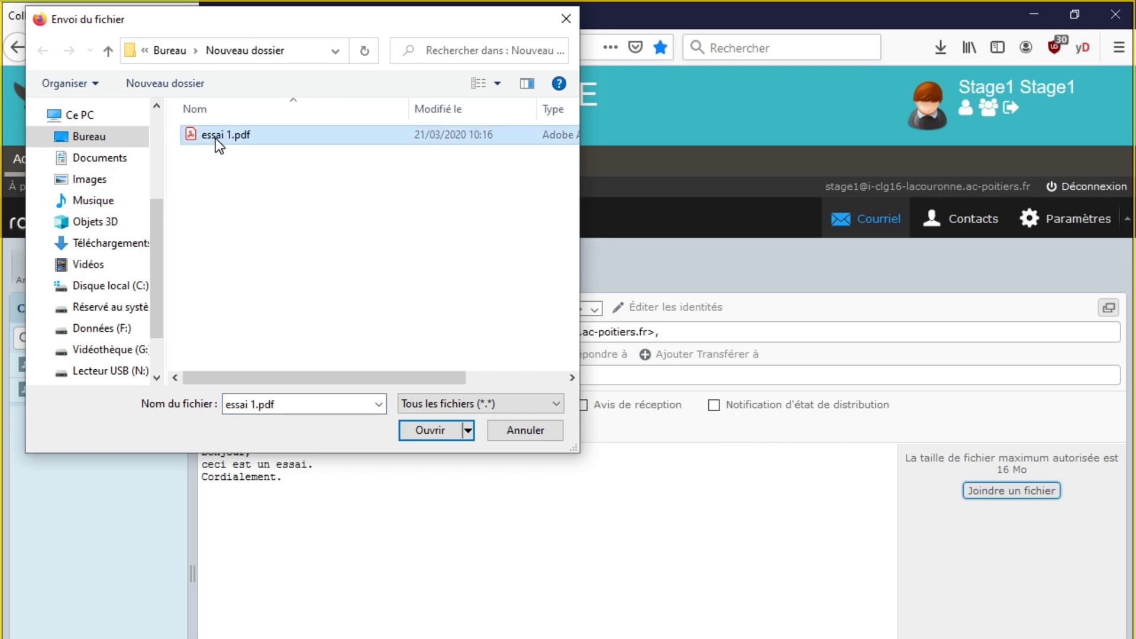
left_click(449, 438)
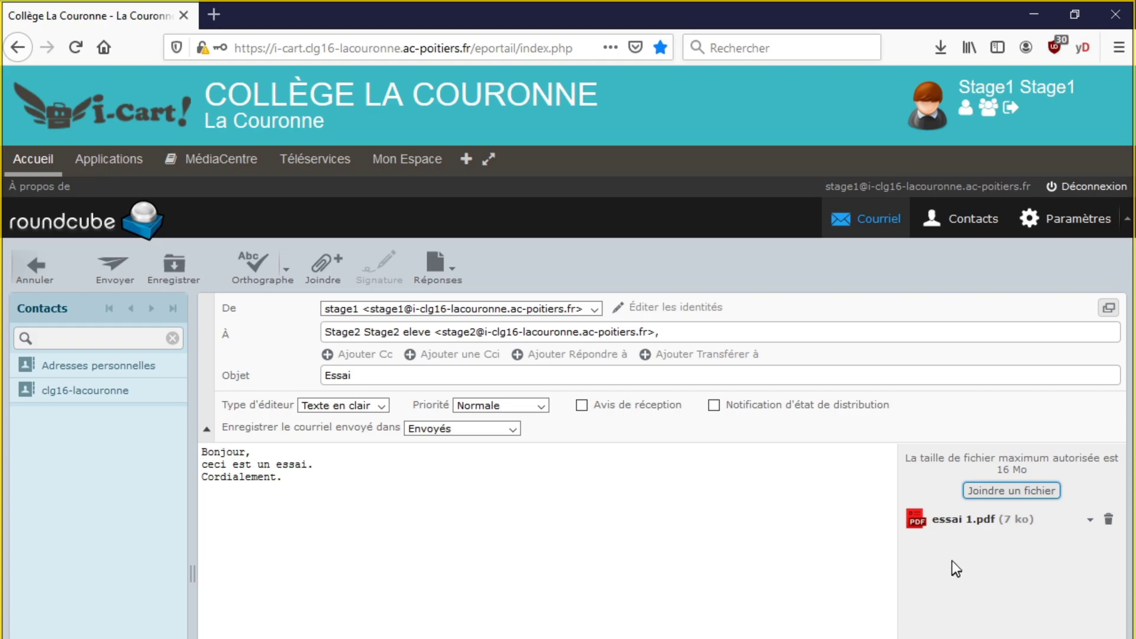
- Send the message and check it in the Envoyés folder, ending back in the inbox
left_click(116, 281)
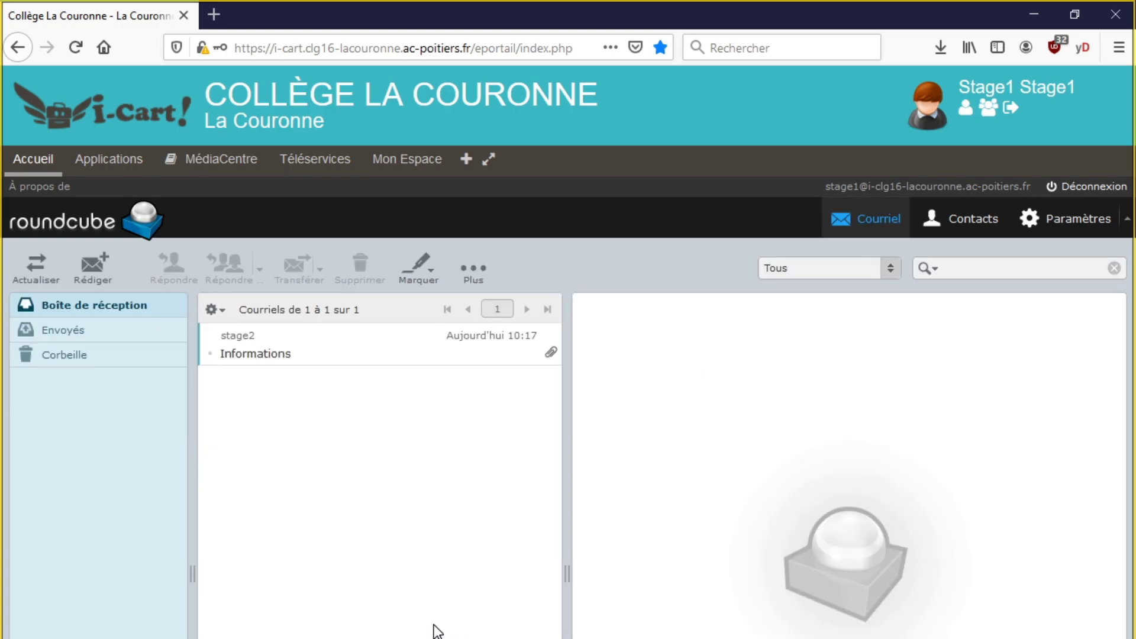
left_click(72, 331)
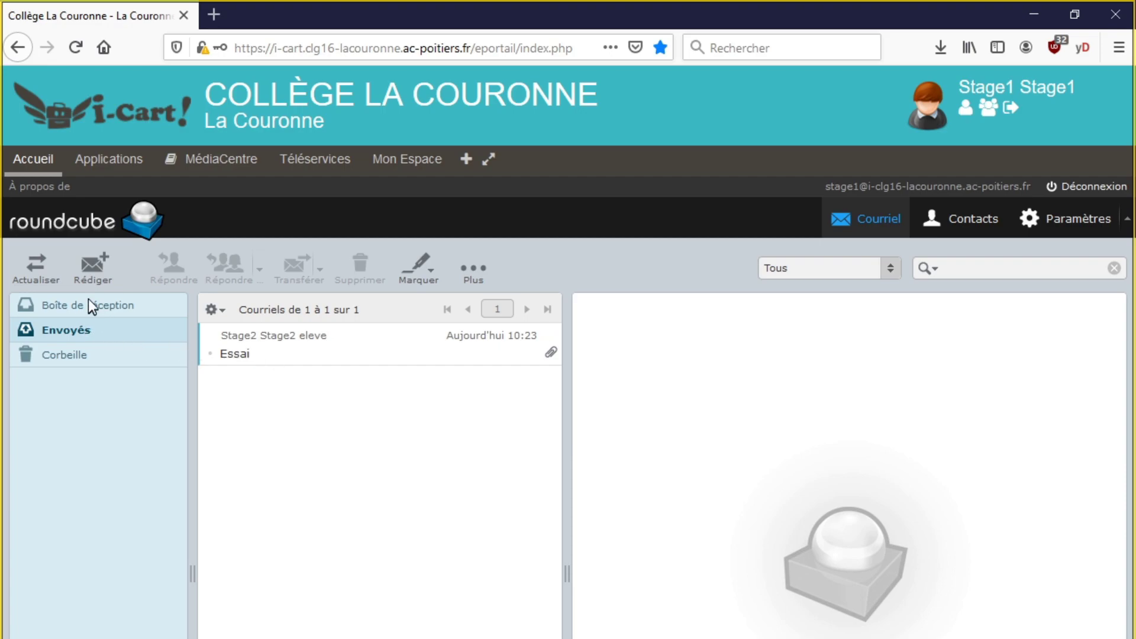
left_click(80, 307)
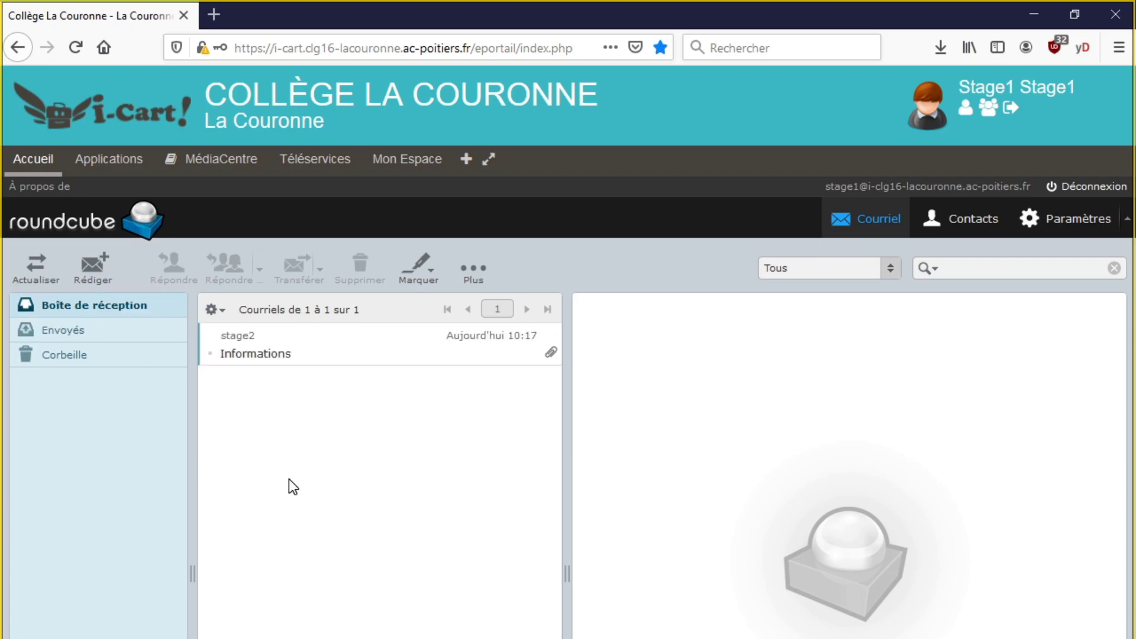